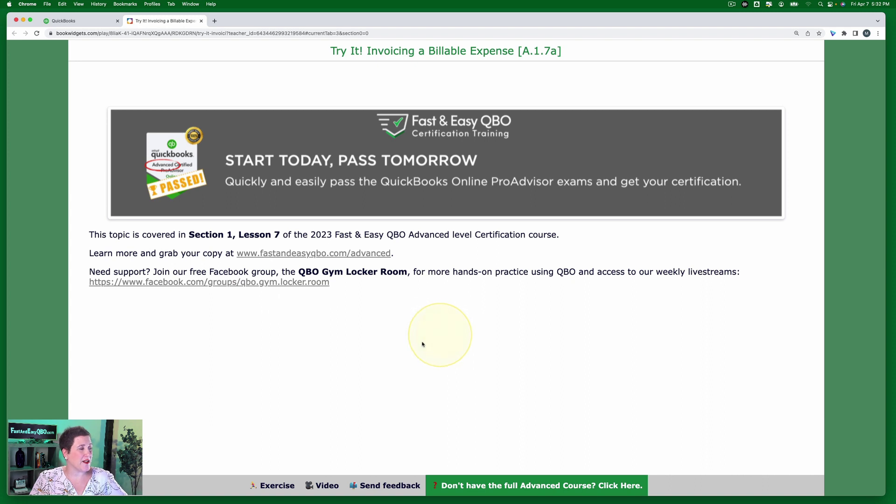
# Step: Open the BookWidgets exercise and read its scenario and Step 1 expense instructions
pyautogui.click(272, 487)
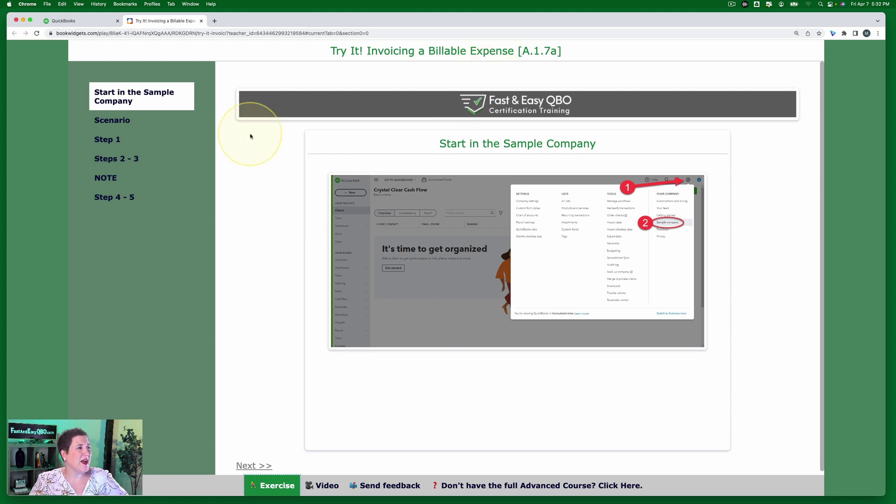
pyautogui.click(79, 23)
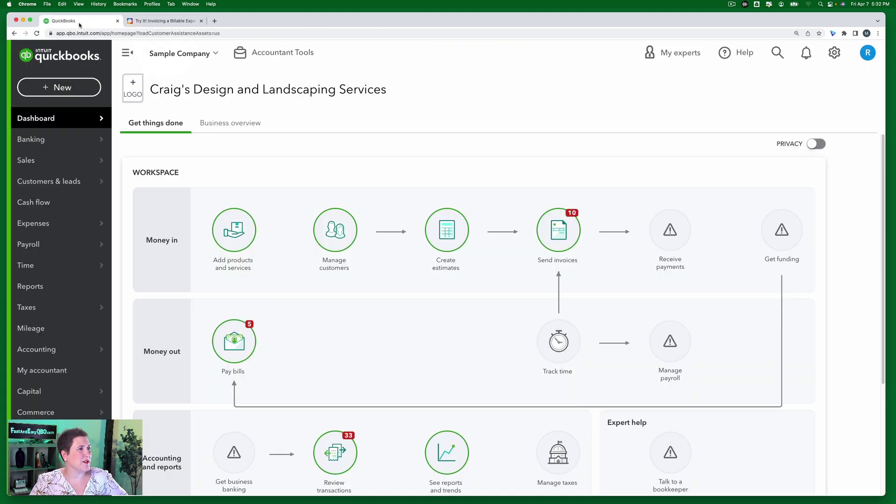
pyautogui.click(159, 20)
pyautogui.click(114, 122)
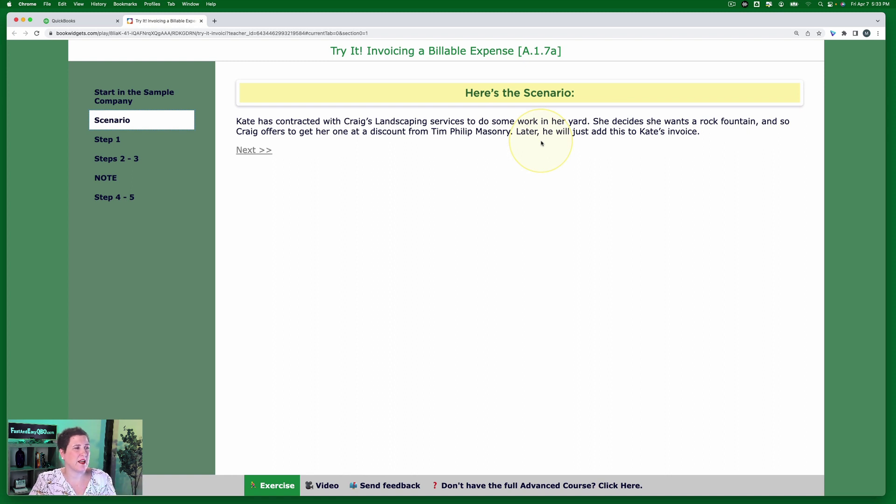
pyautogui.click(118, 141)
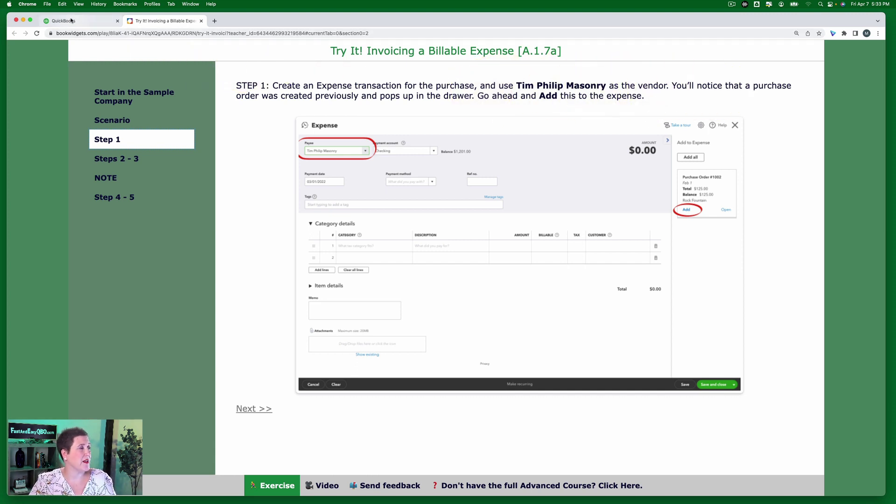
# Step: Start a new QuickBooks expense with the masonry vendor as payee
pyautogui.click(71, 21)
pyautogui.click(59, 87)
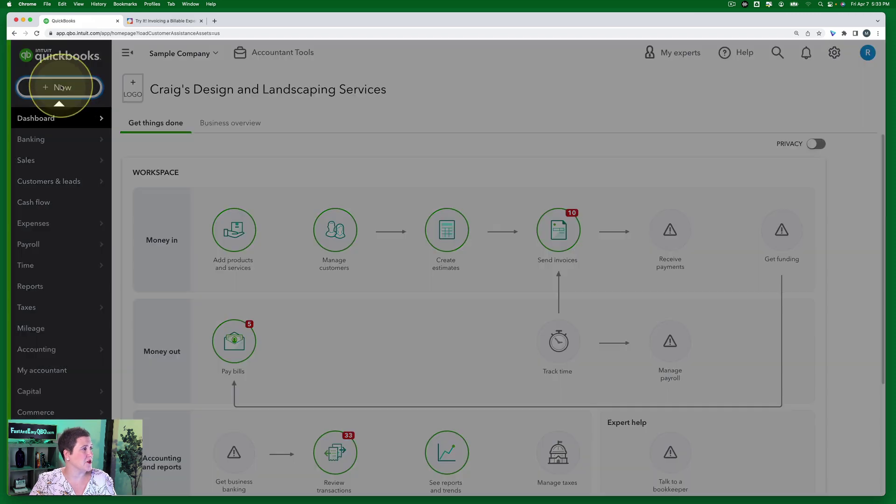
pyautogui.click(160, 149)
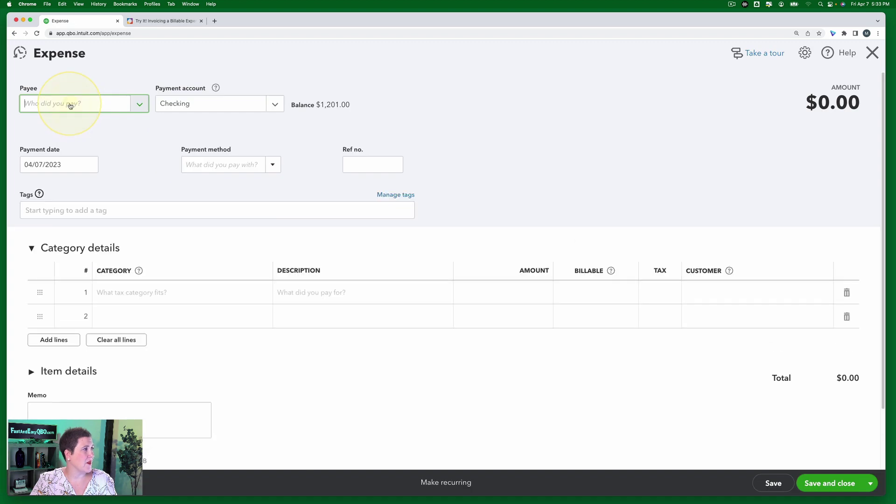
pyautogui.click(70, 104)
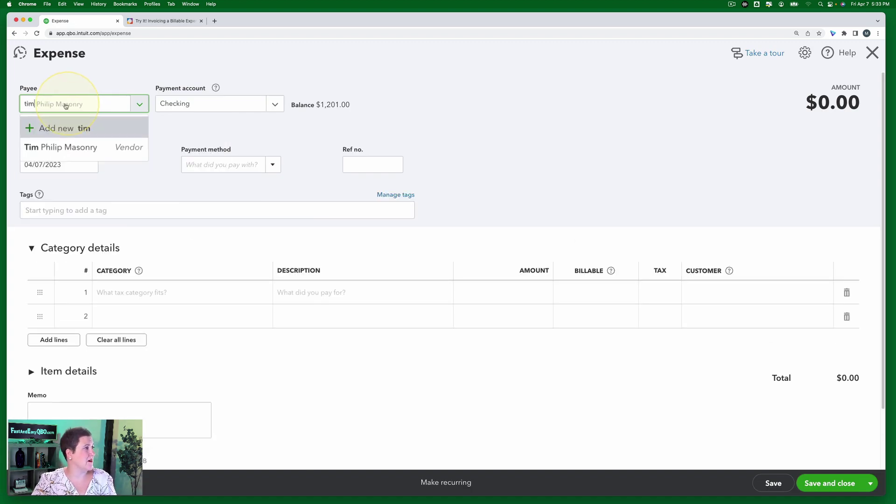
pyautogui.click(88, 147)
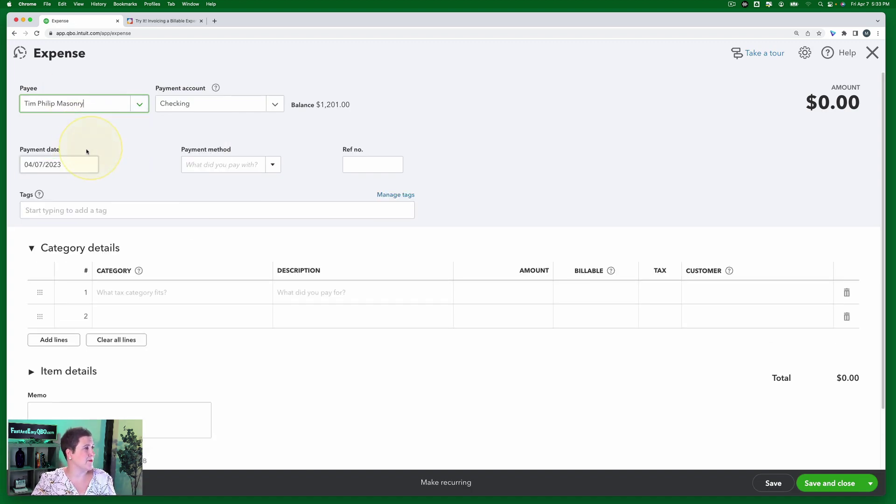
pyautogui.click(164, 21)
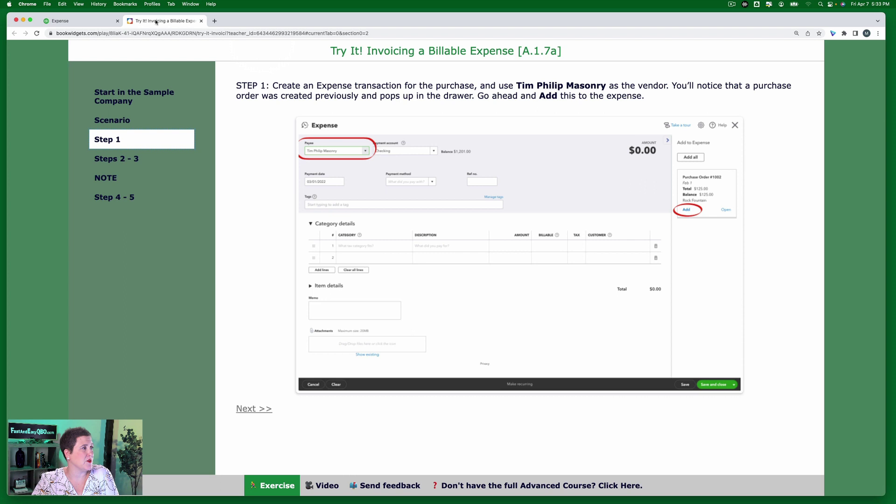
pyautogui.click(84, 23)
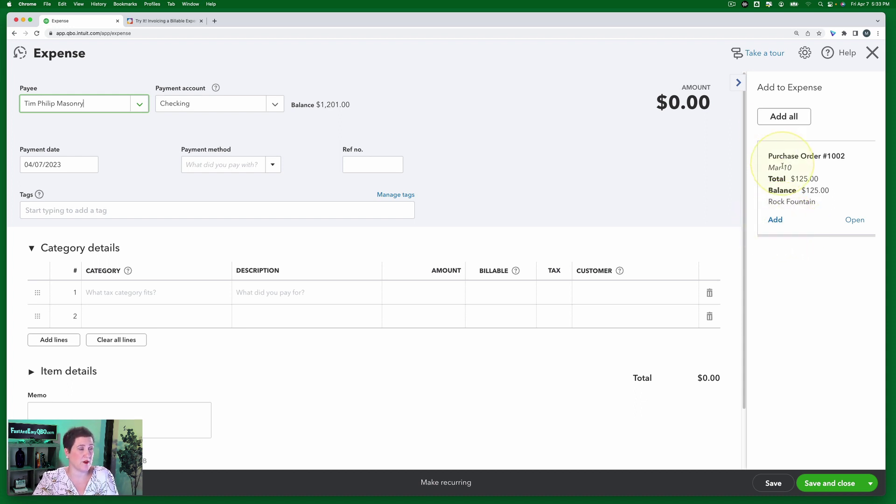
# Step: Add Purchase Order #1002 and review the $125 Rock Fountain item line it brings in
pyautogui.click(776, 220)
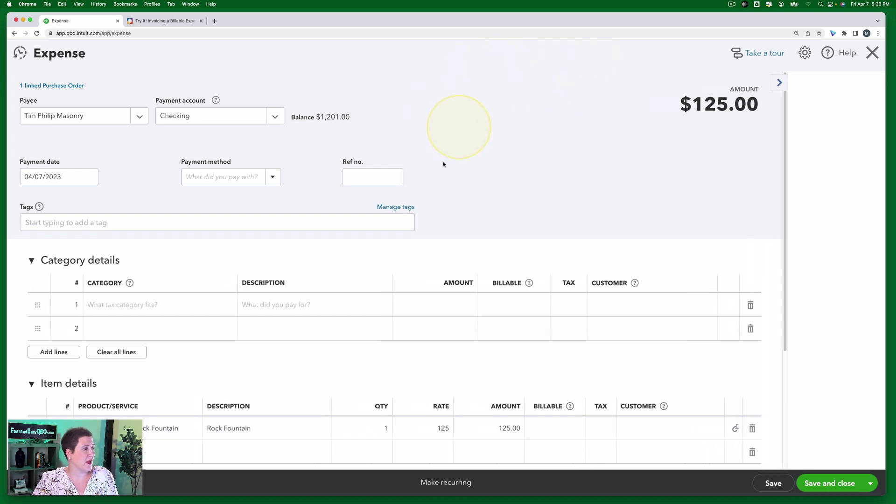
pyautogui.scroll(-5, 198, 382)
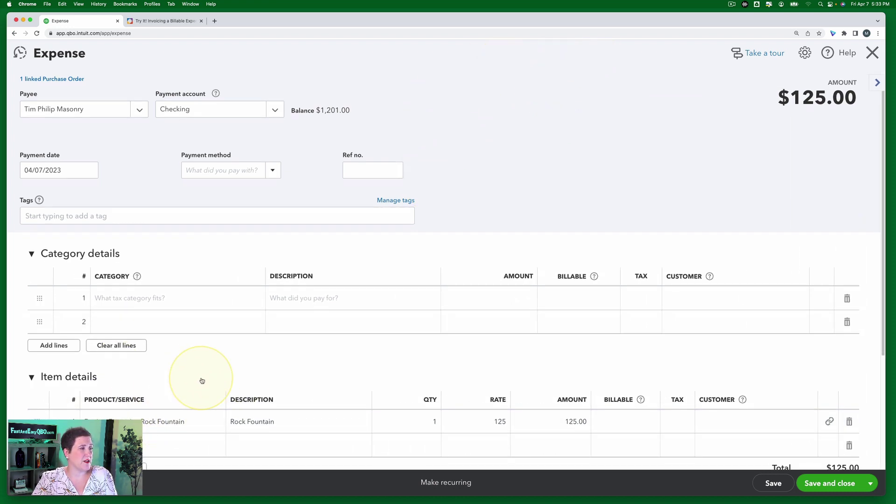
pyautogui.scroll(3, 192, 375)
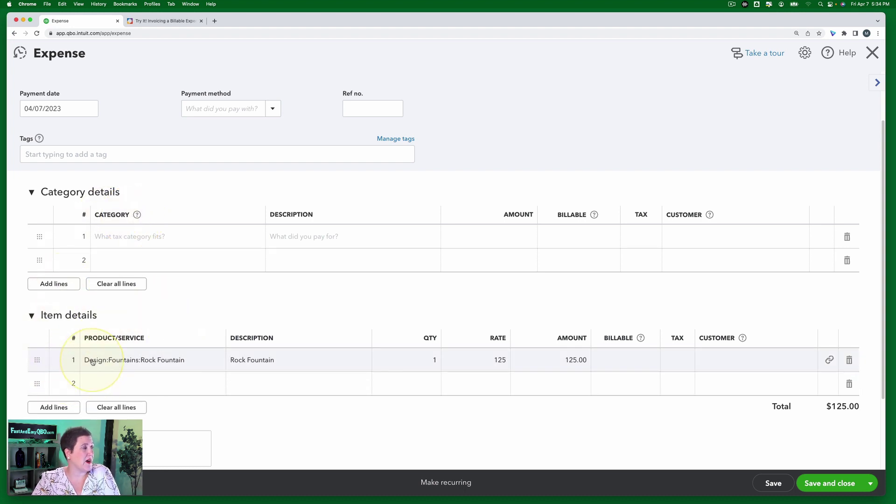
pyautogui.scroll(-1, 165, 318)
pyautogui.scroll(-2, 165, 317)
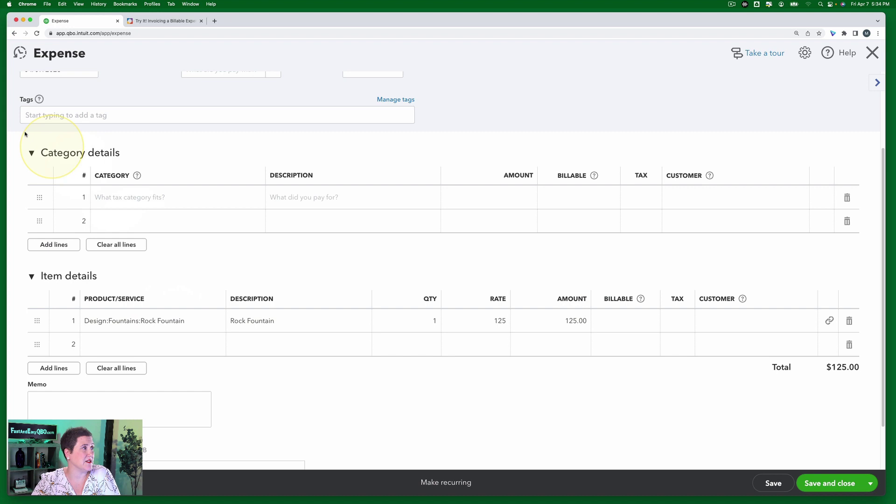
# Step: Read the tutorial's Steps 2 - 3 instructions in BookWidgets
pyautogui.click(161, 20)
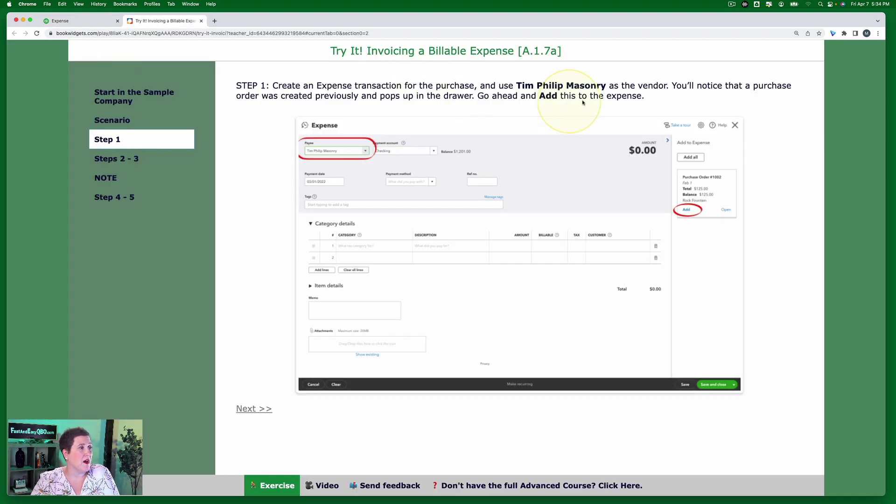
pyautogui.click(149, 158)
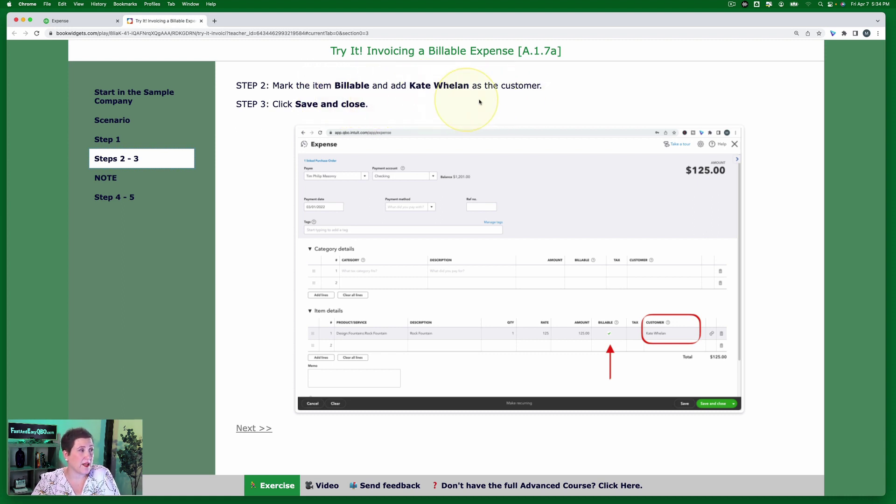
pyautogui.click(85, 21)
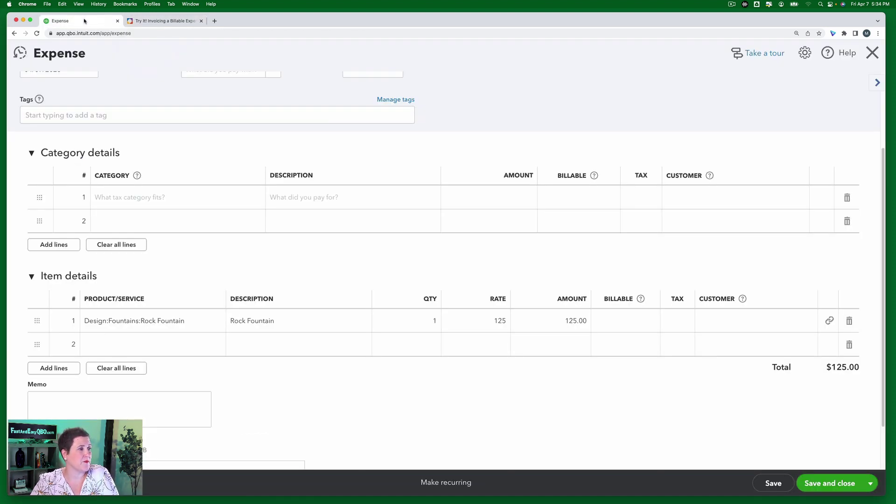
# Step: Mark the Rock Fountain line billable and assign it to the exercise's customer
pyautogui.click(624, 326)
pyautogui.click(627, 321)
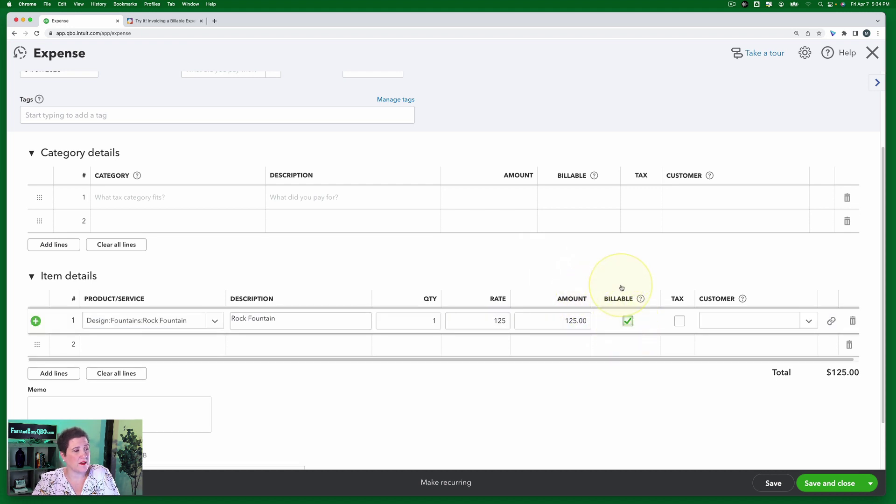
pyautogui.click(716, 321)
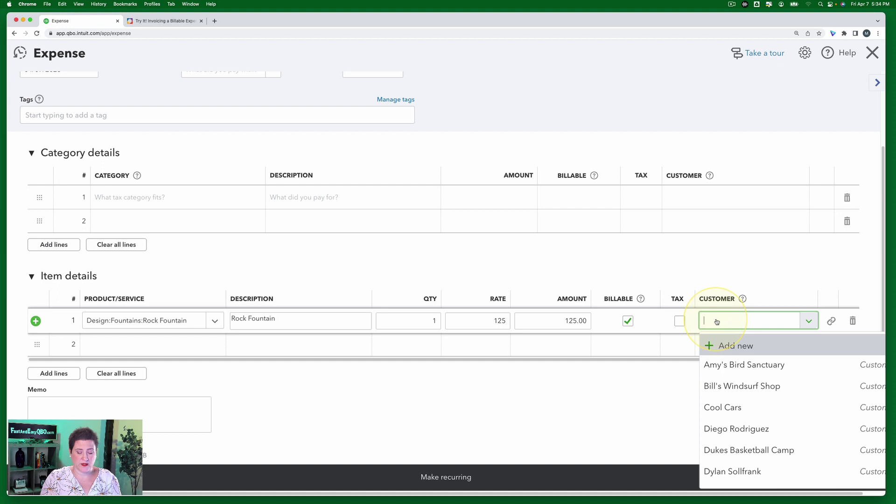
pyautogui.write('Ka')
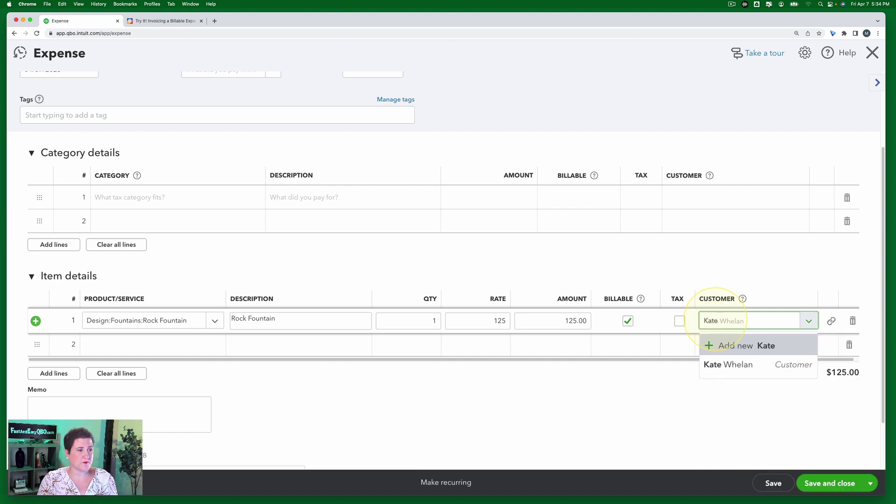
pyautogui.write('te')
pyautogui.click(733, 365)
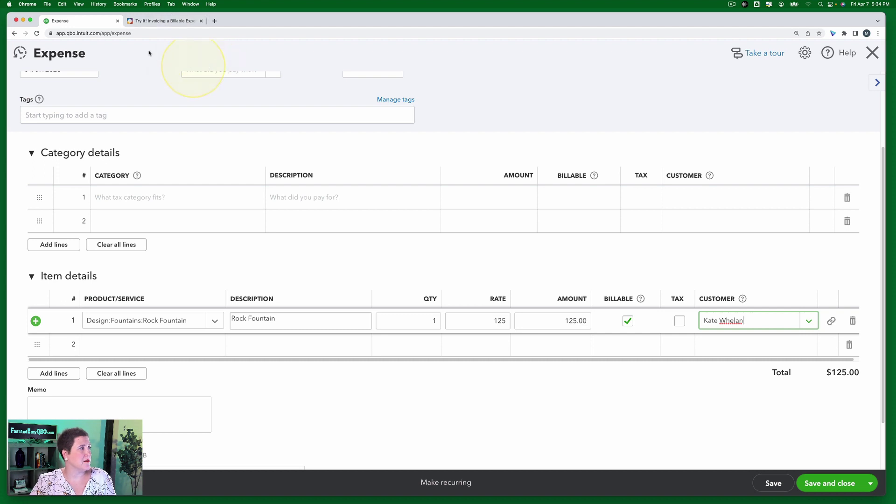
pyautogui.click(165, 22)
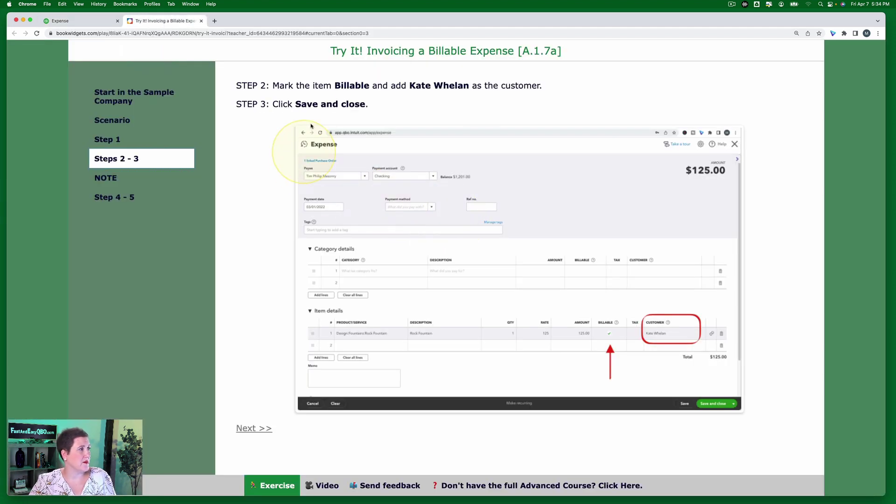
pyautogui.click(66, 21)
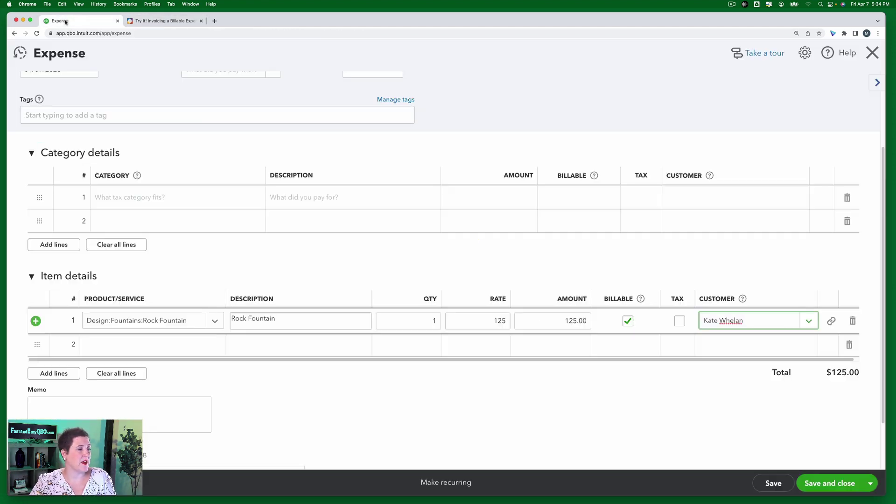
pyautogui.click(830, 483)
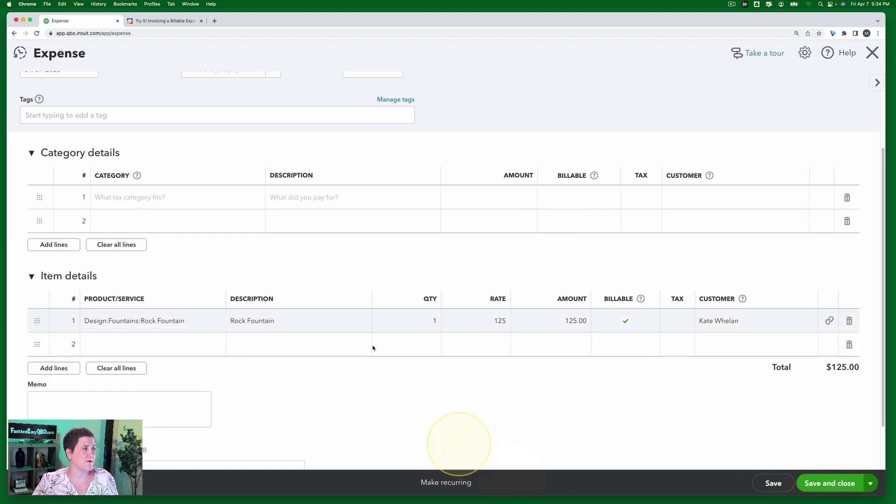
# Step: Read the tutorial's note on billable expenses, then confirm the $125.00 expense is saved
pyautogui.click(167, 21)
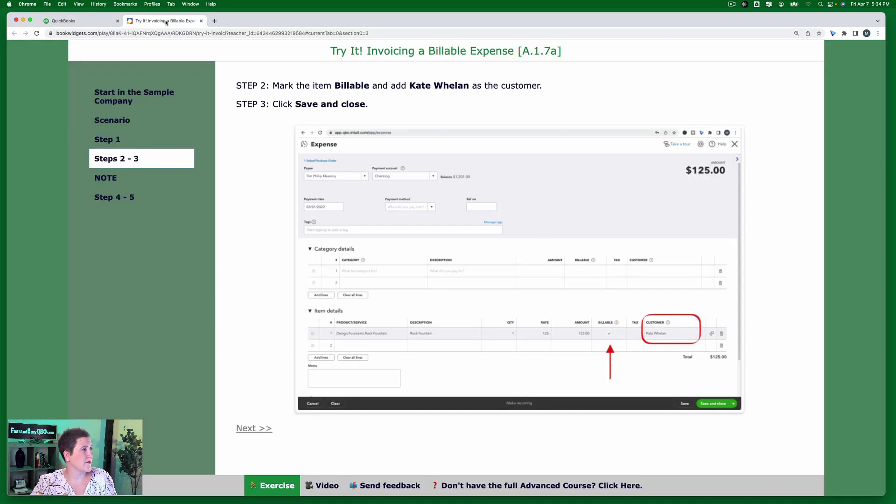
pyautogui.click(100, 182)
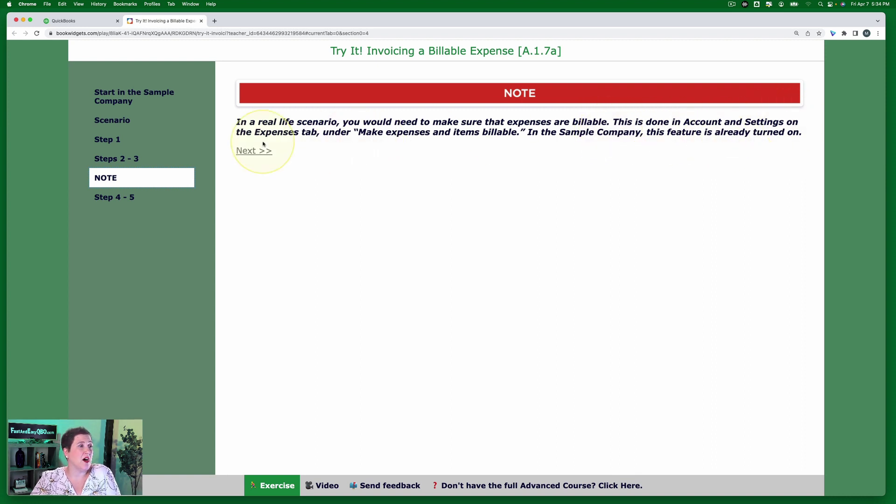
pyautogui.click(70, 21)
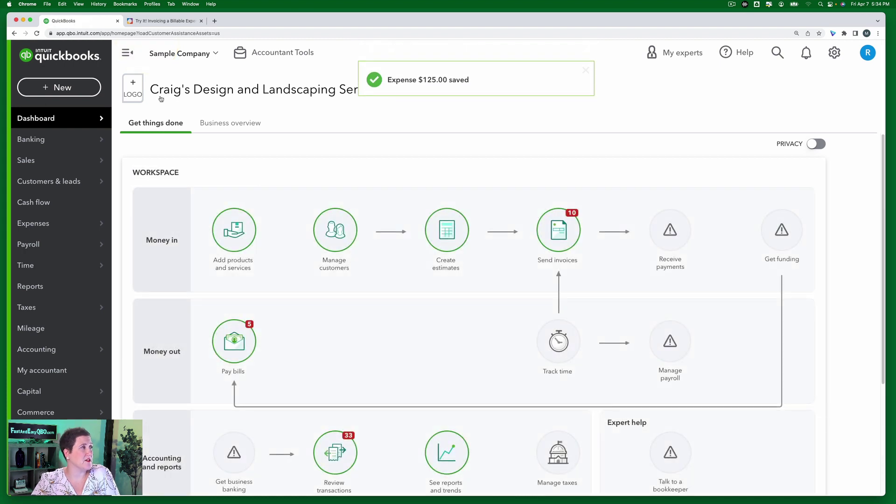
pyautogui.click(835, 53)
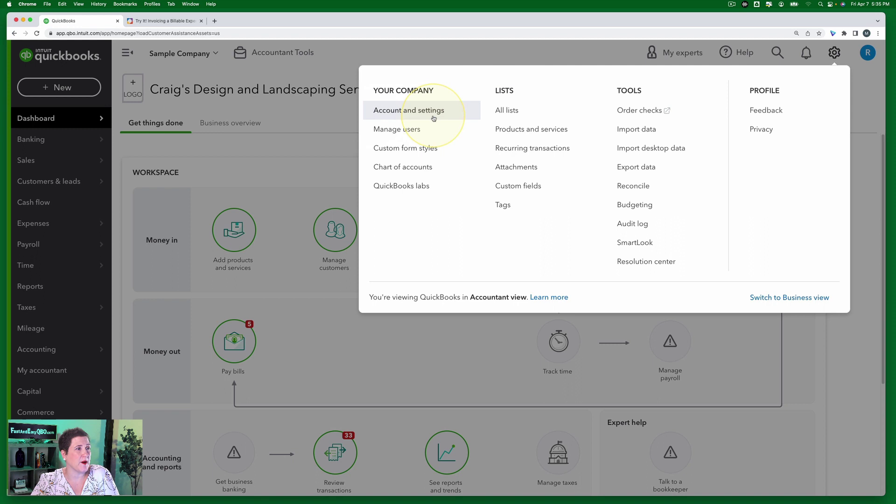
pyautogui.click(393, 111)
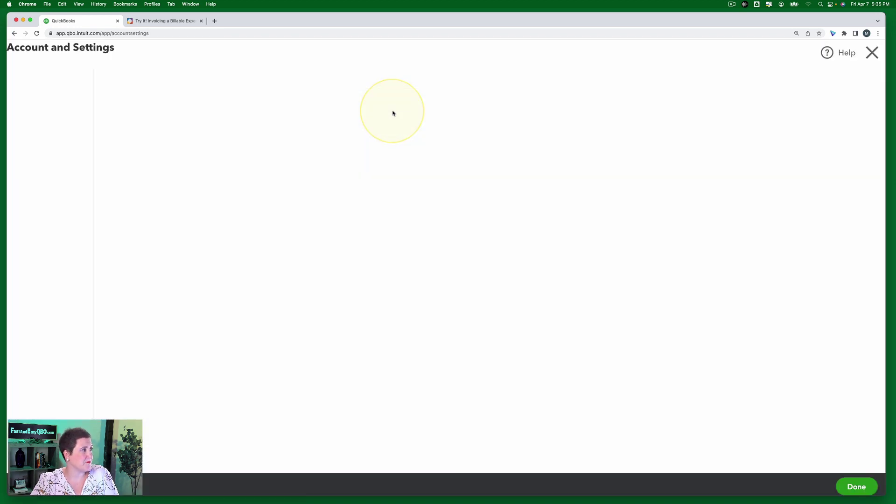
pyautogui.click(34, 168)
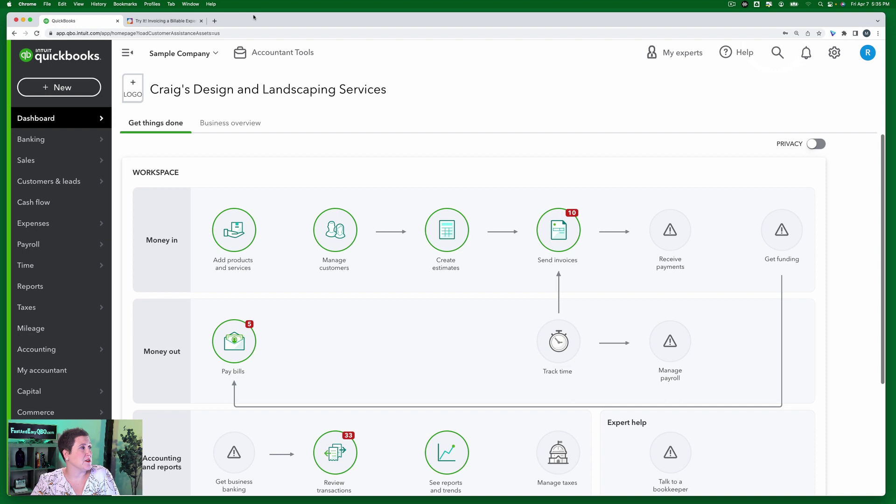
# Step: Show the tutorial's Step 4 - 5 instructions for invoicing the customer
pyautogui.click(178, 22)
pyautogui.click(119, 199)
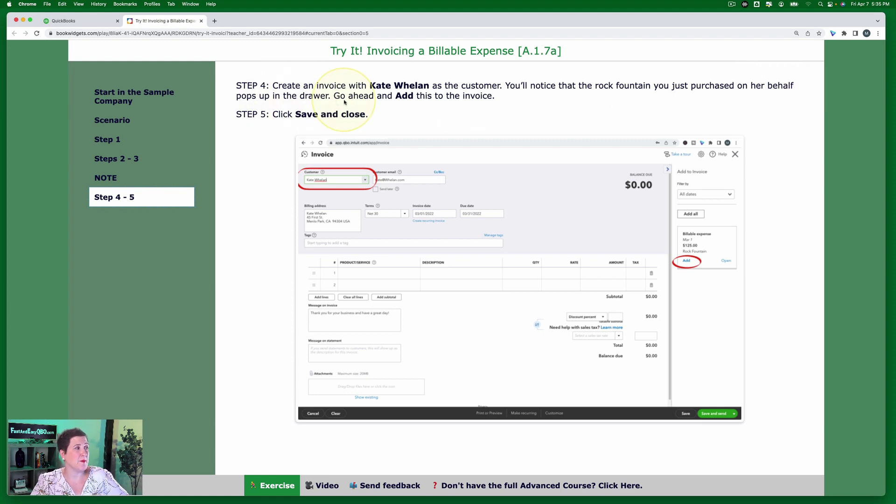
# Step: Create a new invoice for the exercise's customer, found by typing 'ka'
pyautogui.click(82, 21)
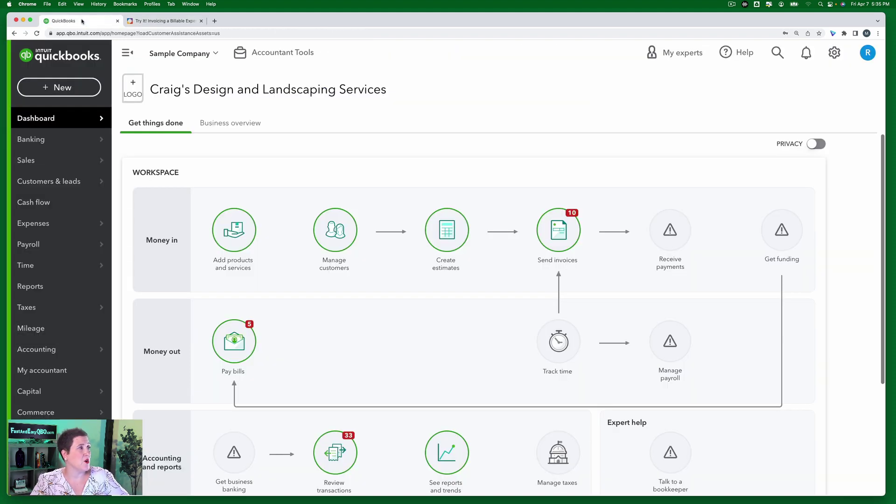
pyautogui.click(60, 87)
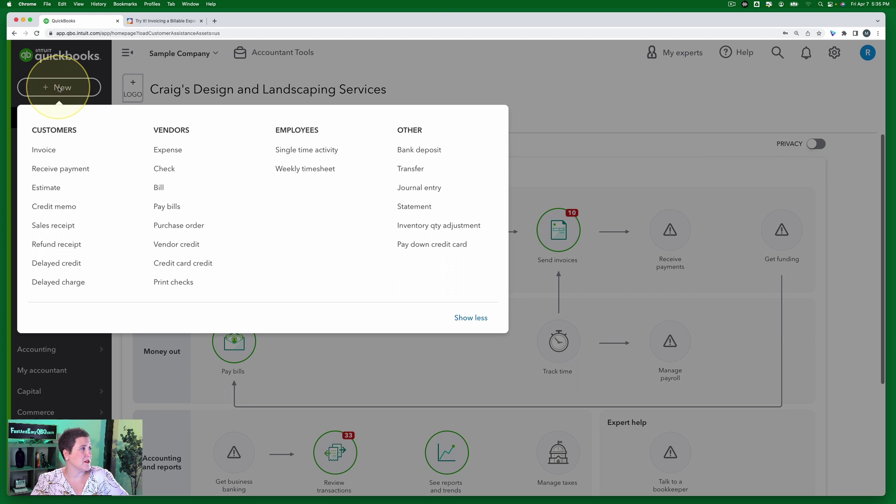
pyautogui.click(51, 150)
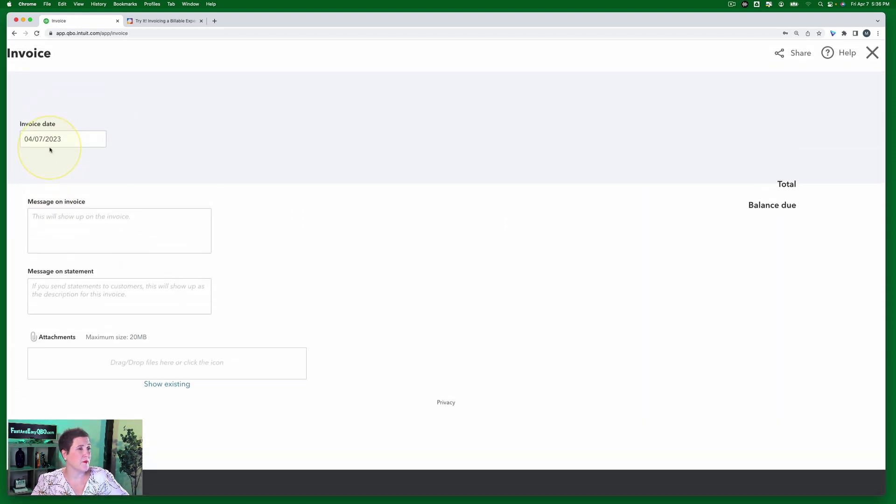
pyautogui.click(54, 109)
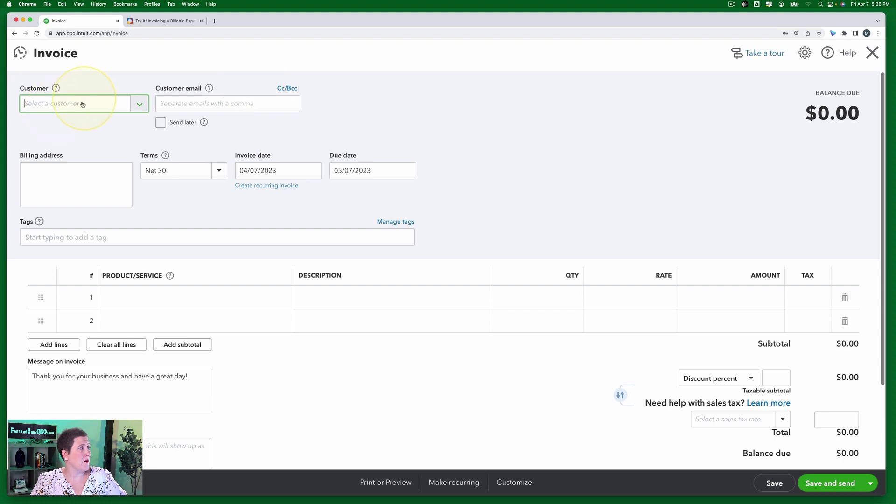
pyautogui.click(81, 103)
pyautogui.write('kate')
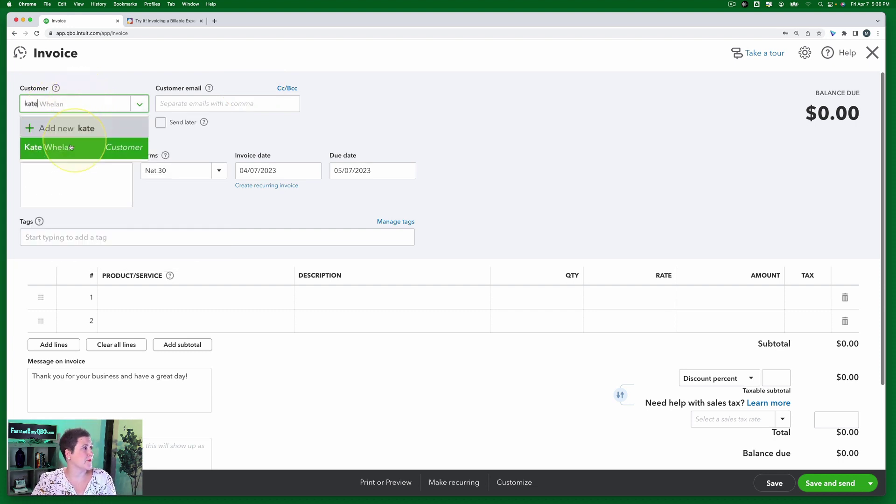
pyautogui.click(61, 147)
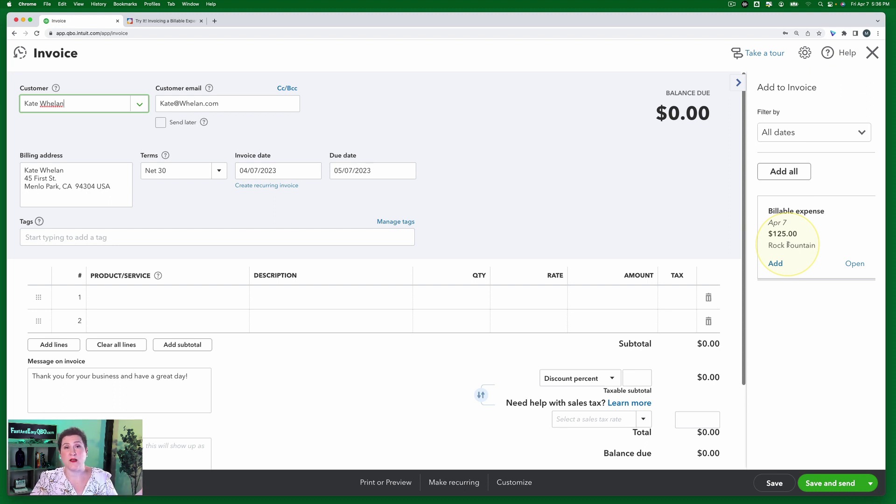
# Step: Add the $125.00 Rock Fountain billable expense to the invoice, then Save and close
pyautogui.click(775, 263)
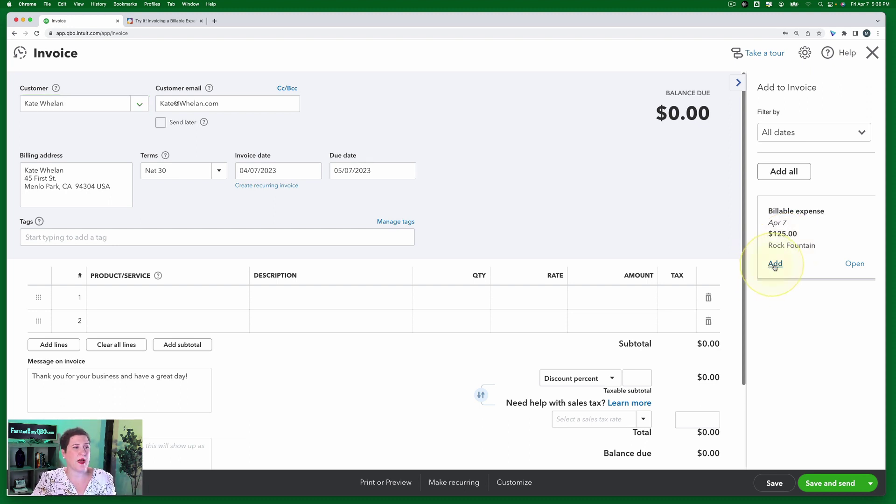
pyautogui.click(167, 22)
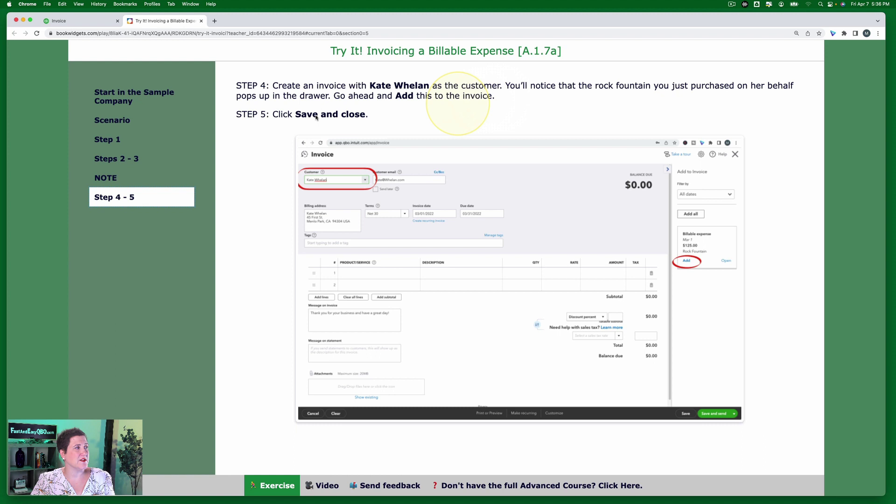
pyautogui.click(79, 21)
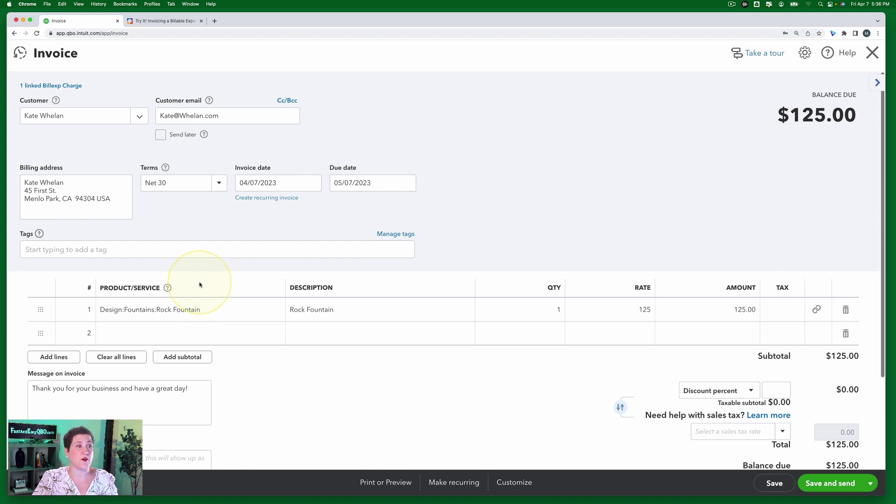
pyautogui.click(876, 485)
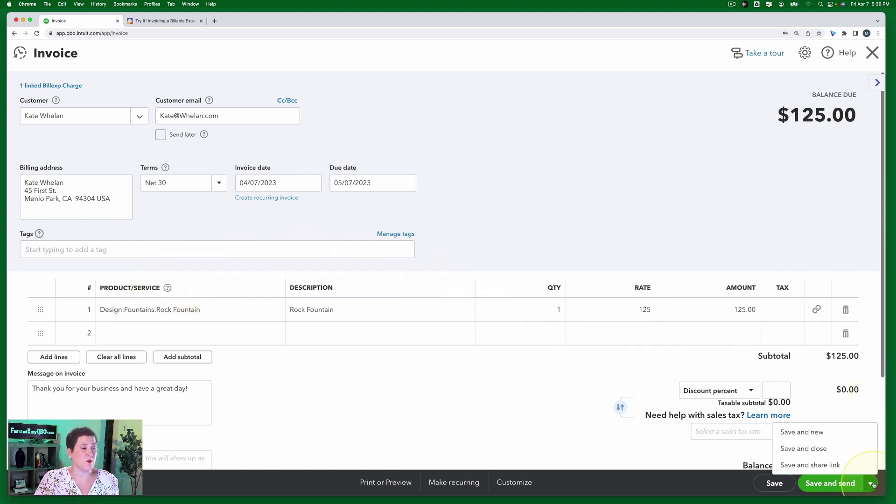
pyautogui.click(811, 449)
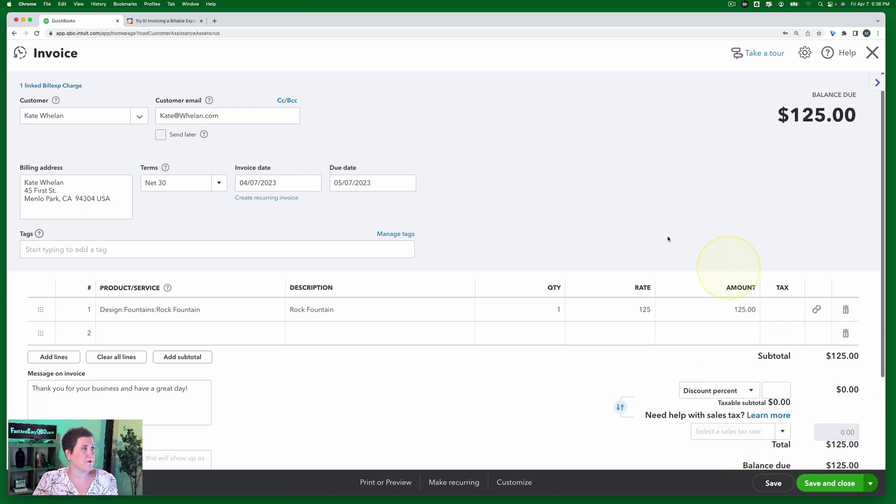